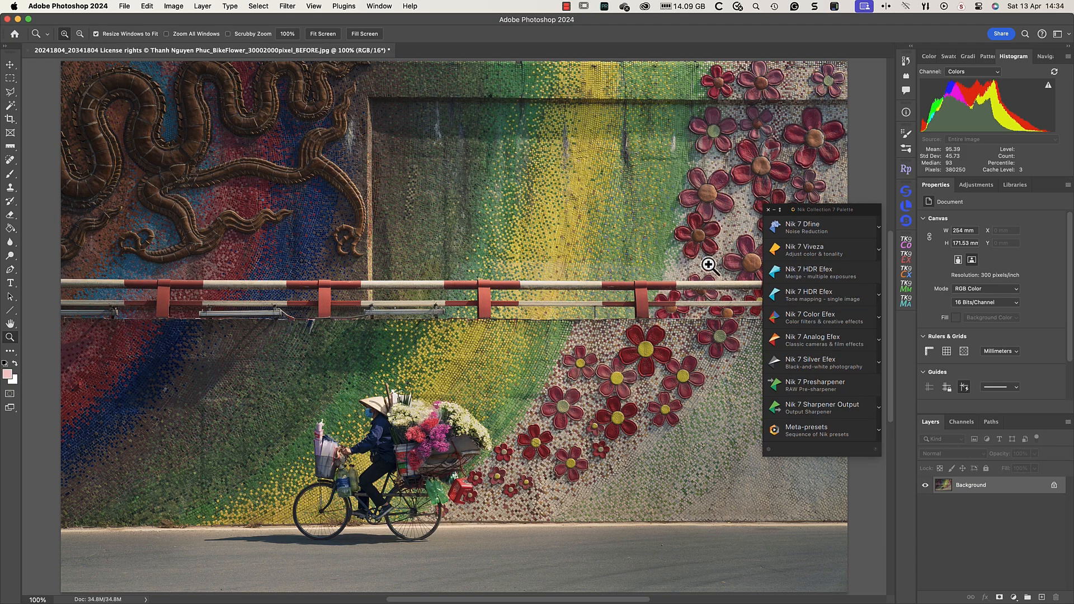
Open the photo in Nik 7 Viveza and place a control point on the large red flower below the railing, enlarging its area of effect
{"action": "left_click", "coordinate": [777, 256]}
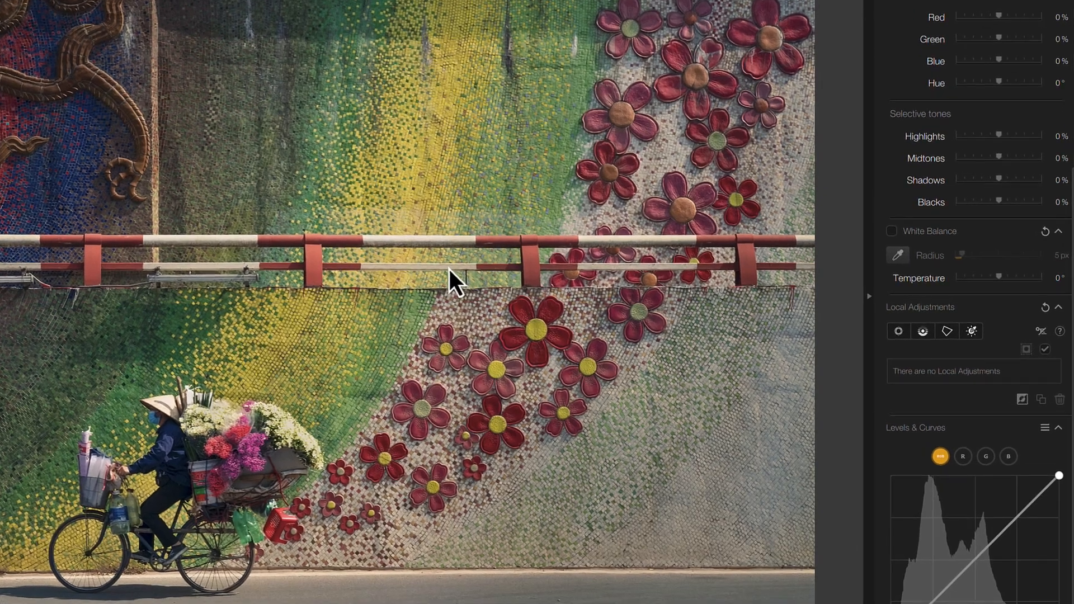
{"action": "left_click", "coordinate": [898, 332]}
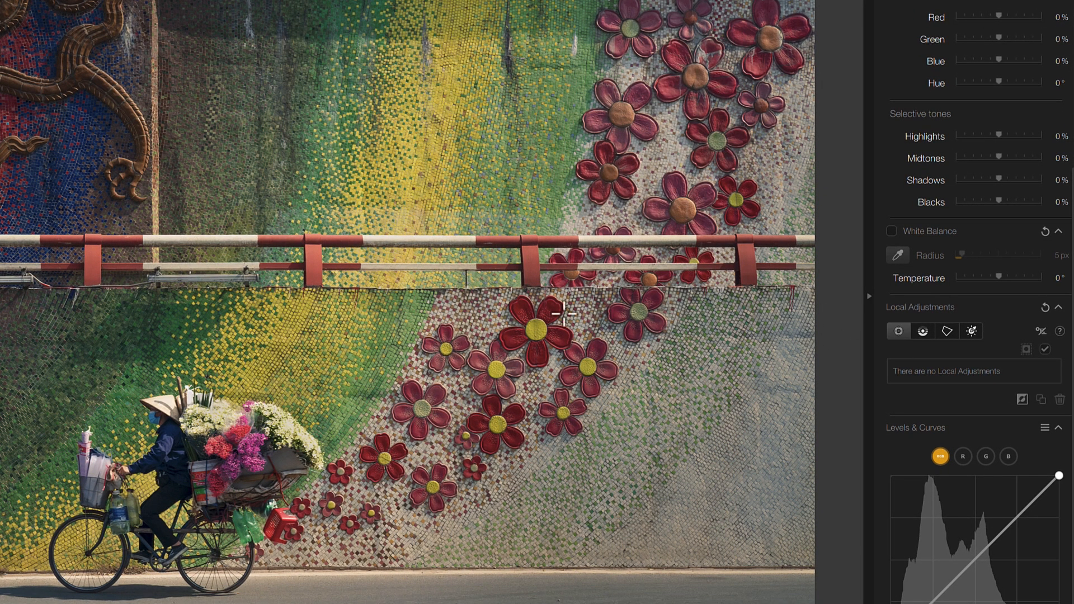
{"action": "left_click", "coordinate": [529, 311]}
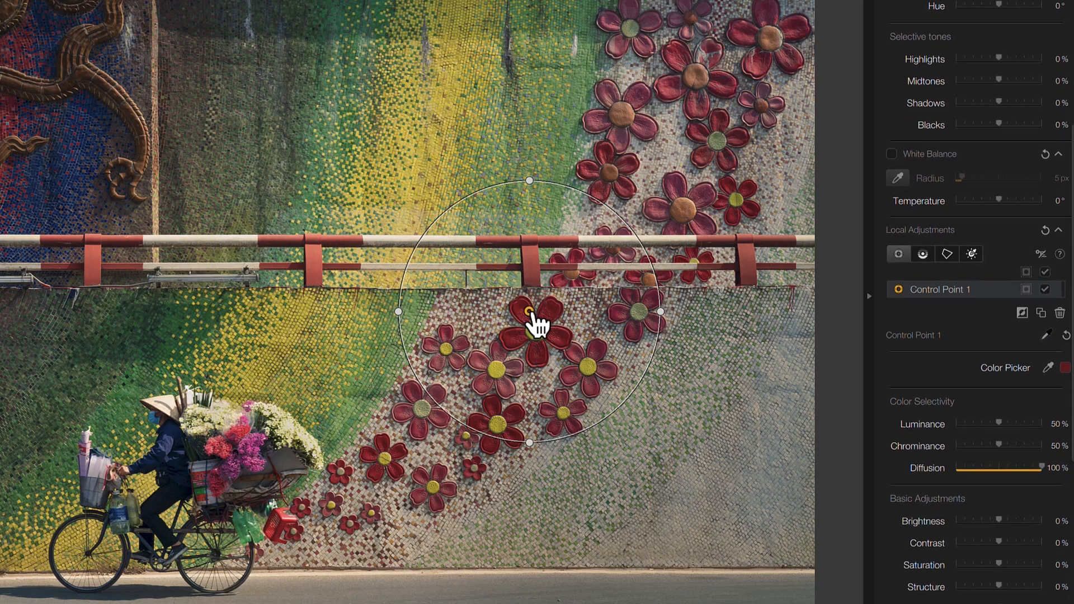
{"action": "left_click_drag", "start_coordinate": [653, 284], "coordinate": [827, 278]}
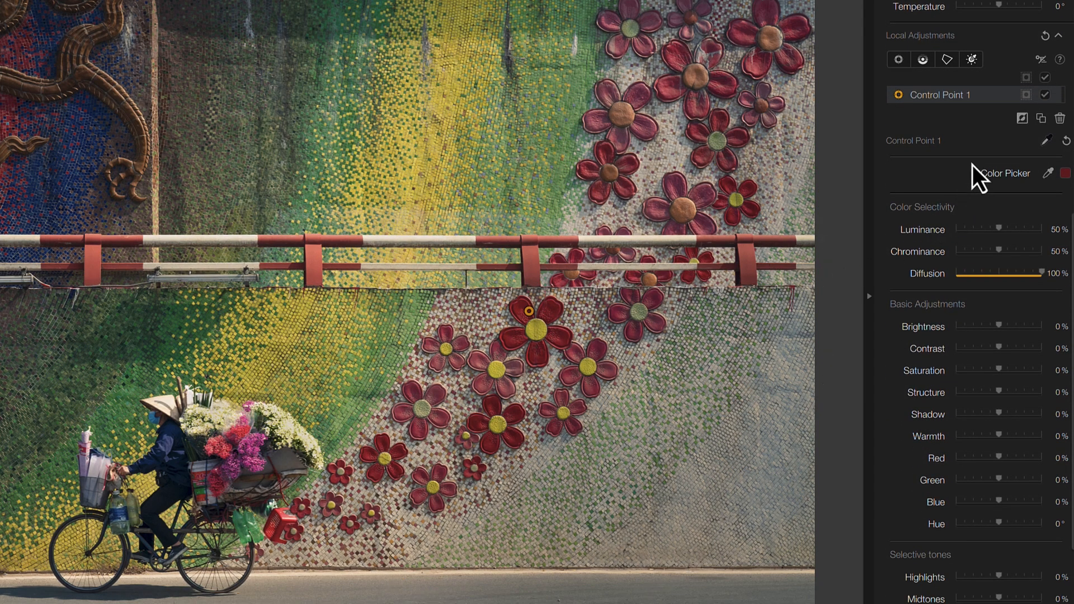
Preview the red flower control point's mask and set its hue to -110°
{"action": "left_click", "coordinate": [1026, 95]}
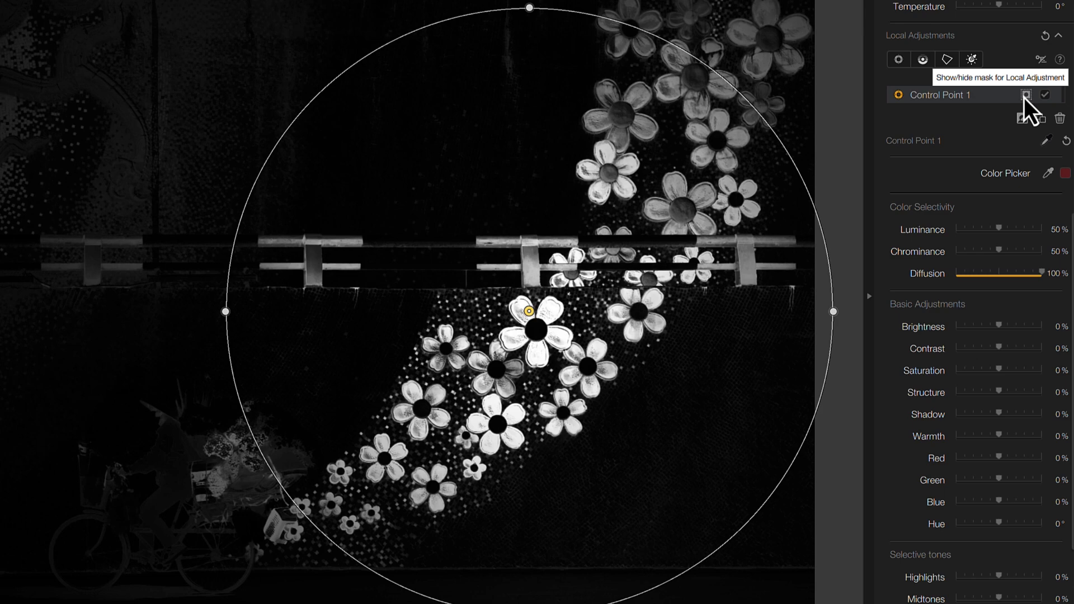
{"action": "left_click", "coordinate": [1025, 96]}
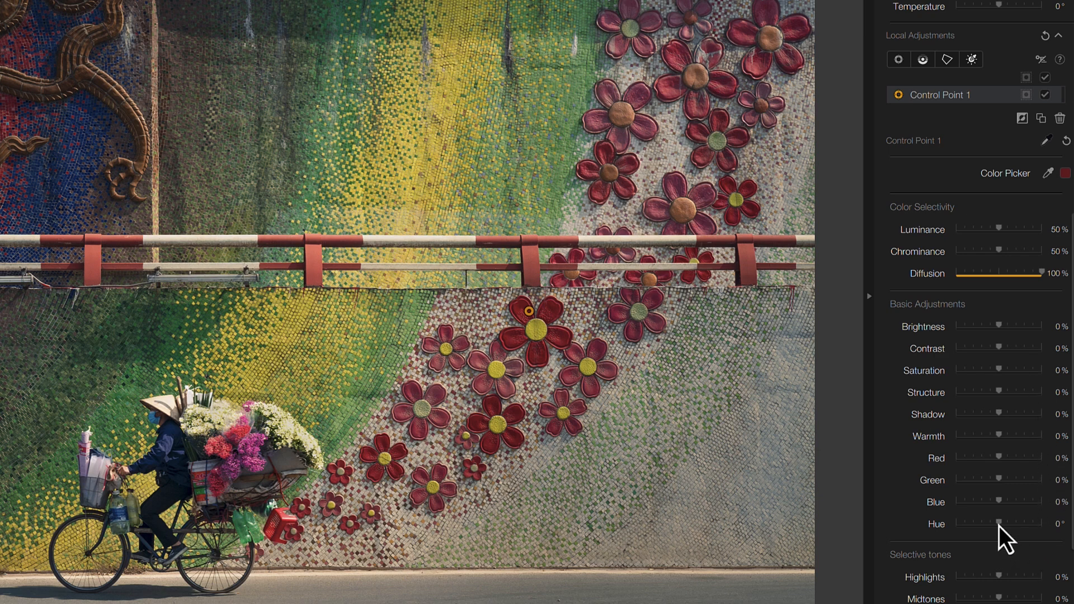
{"action": "left_click_drag", "start_coordinate": [1000, 526], "coordinate": [976, 532]}
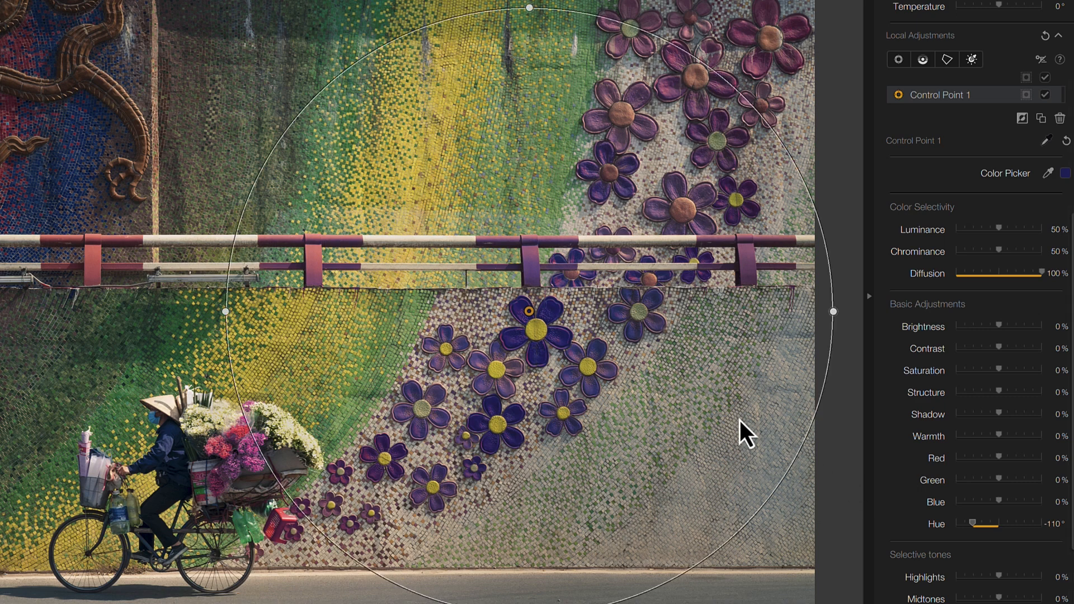
Move the control point to the flower's yellow centre and refine its mask with luminance 17%, chrominance 62% and diffusion 0%
{"action": "left_click_drag", "start_coordinate": [529, 311], "coordinate": [539, 328]}
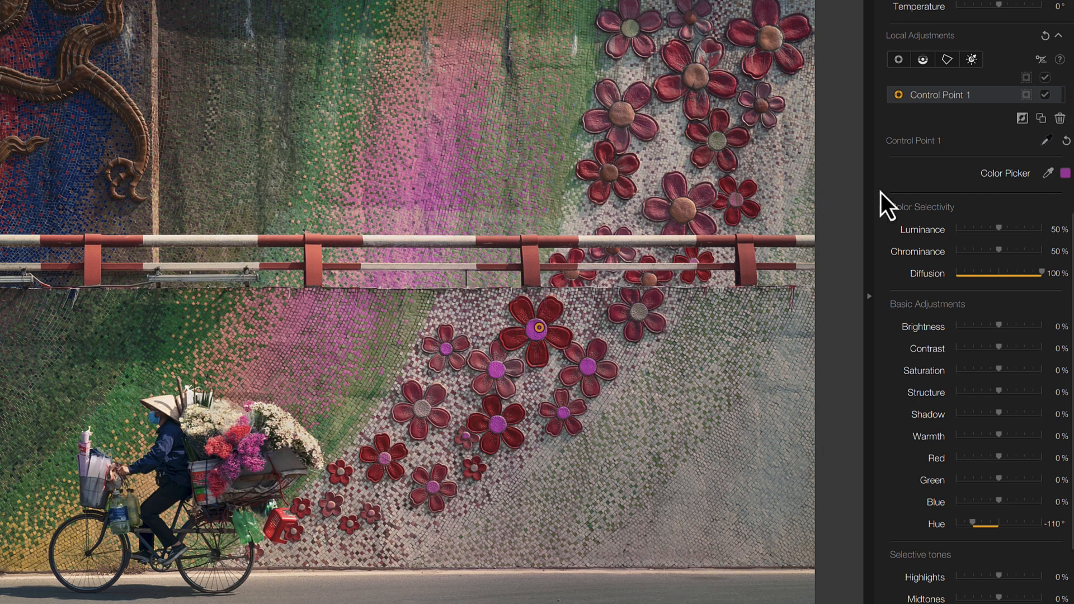
{"action": "left_click", "coordinate": [1025, 101]}
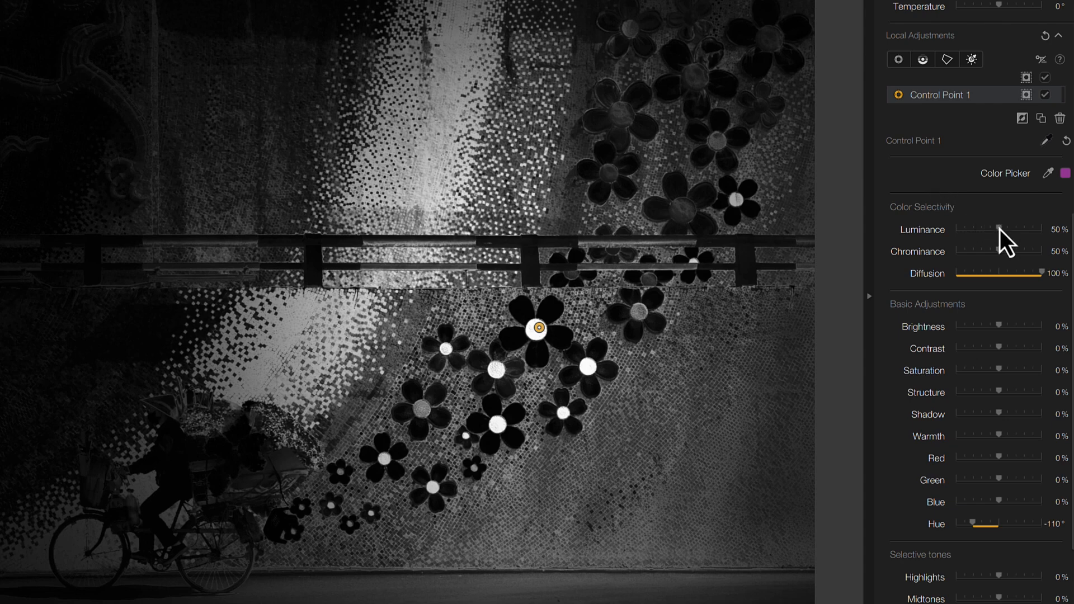
{"action": "left_click_drag", "start_coordinate": [999, 229], "coordinate": [971, 234]}
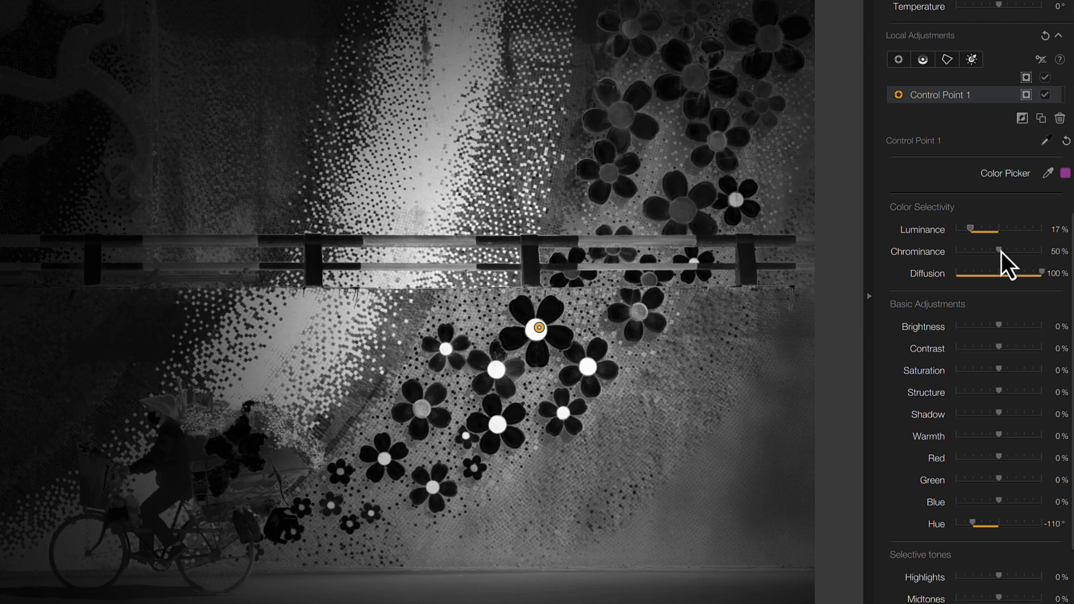
{"action": "left_click_drag", "start_coordinate": [1000, 254], "coordinate": [1009, 253]}
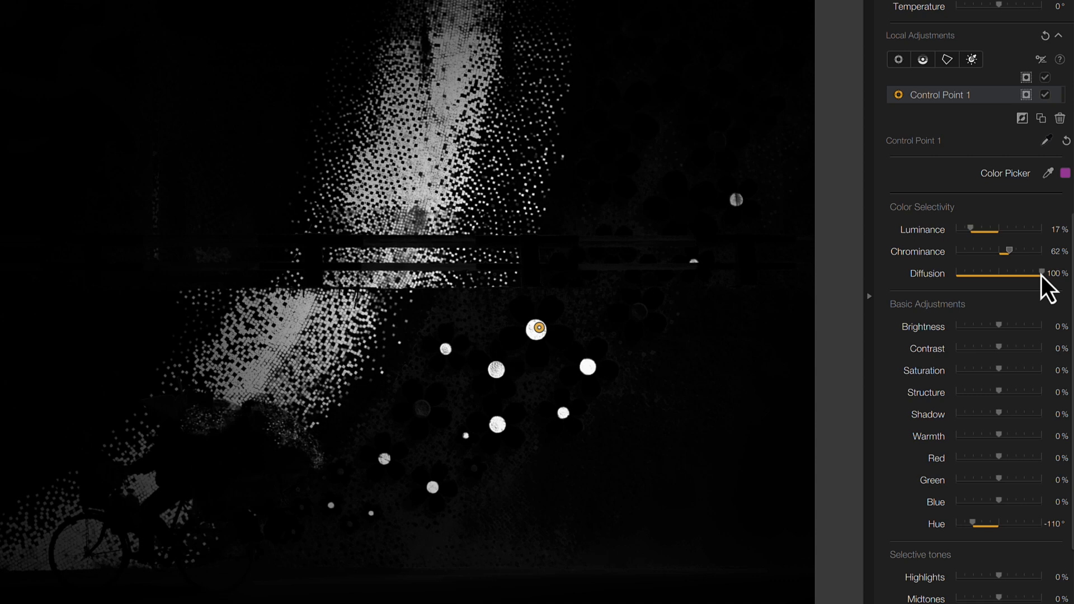
{"action": "left_click_drag", "start_coordinate": [1042, 276], "coordinate": [939, 284]}
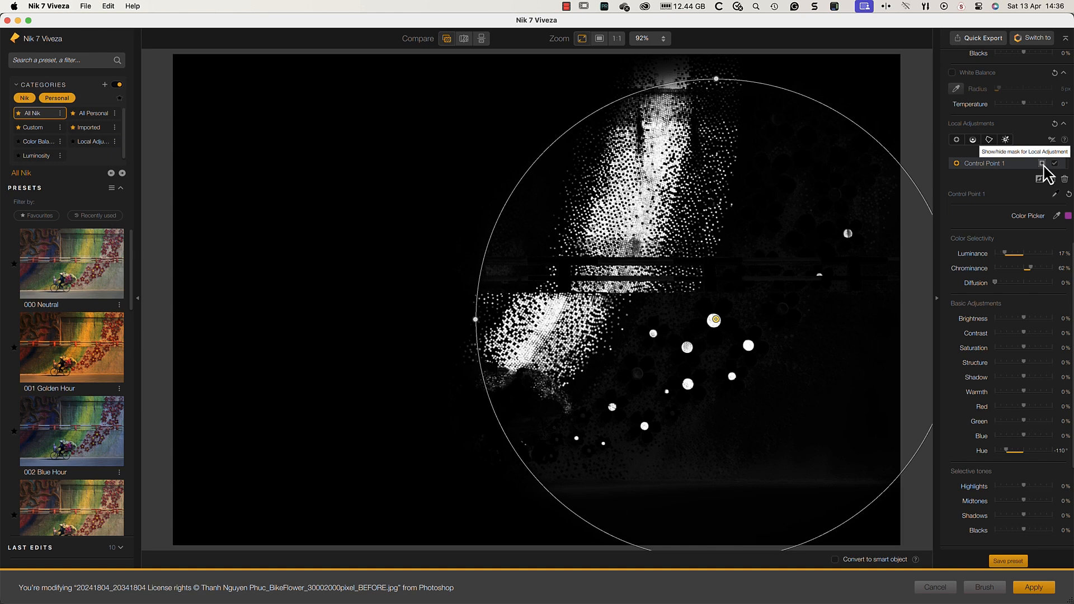
{"action": "left_click", "coordinate": [1042, 164]}
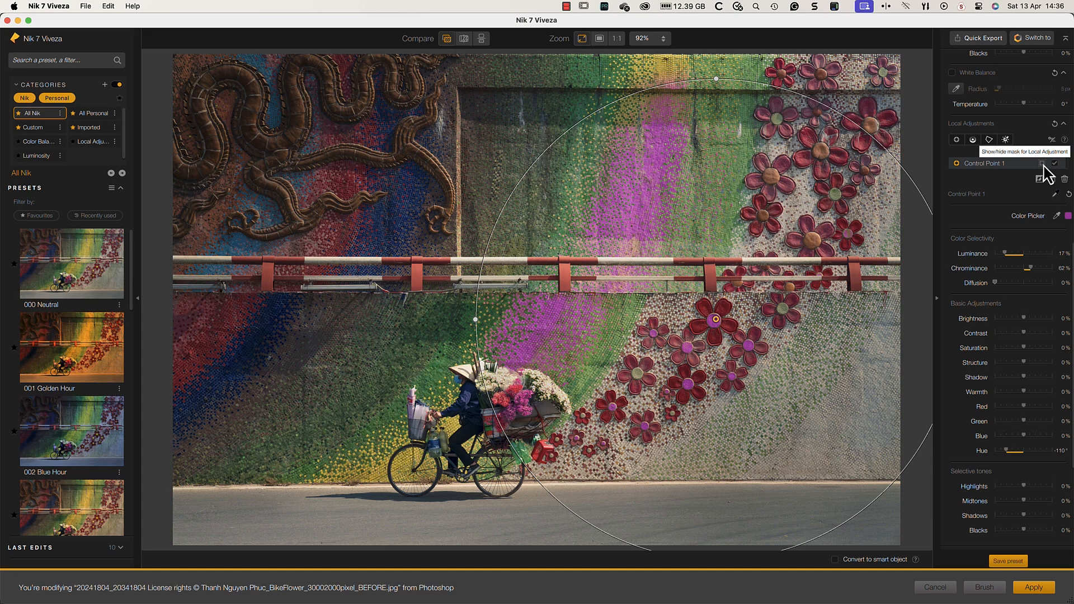
Add a control point on the bicycle's white flowers with brightness 21%, contrast 26%, saturation 38% and hue 115°, and apply the edits
{"action": "left_click", "coordinate": [956, 141]}
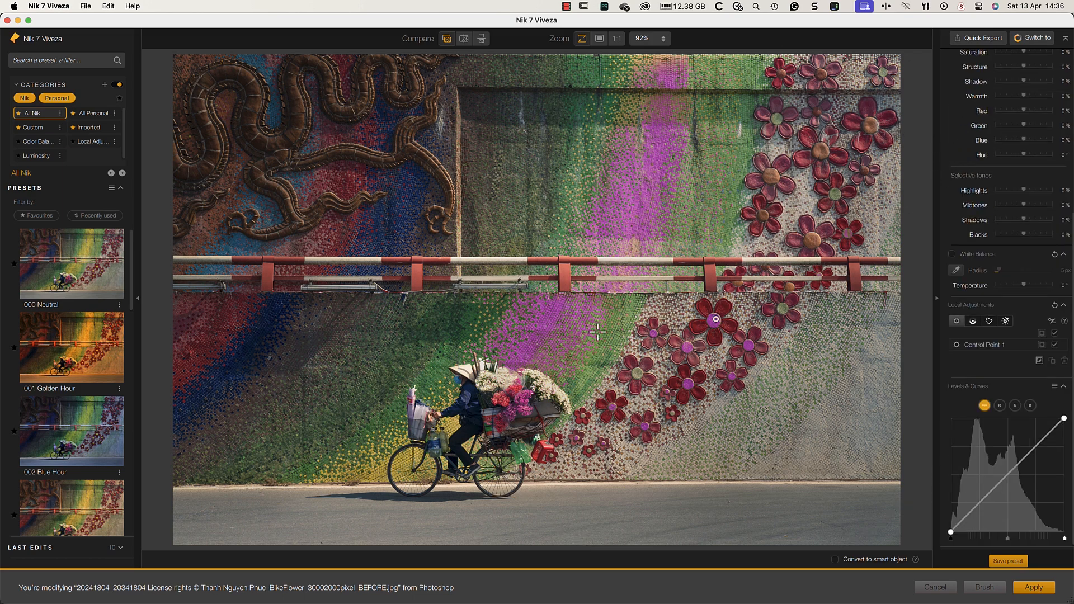
{"action": "left_click", "coordinate": [547, 387]}
{"action": "scroll", "coordinate": [1026, 324], "scroll_direction": "down", "scroll_amount": 5}
{"action": "left_click_drag", "start_coordinate": [1024, 323], "coordinate": [1033, 347]}
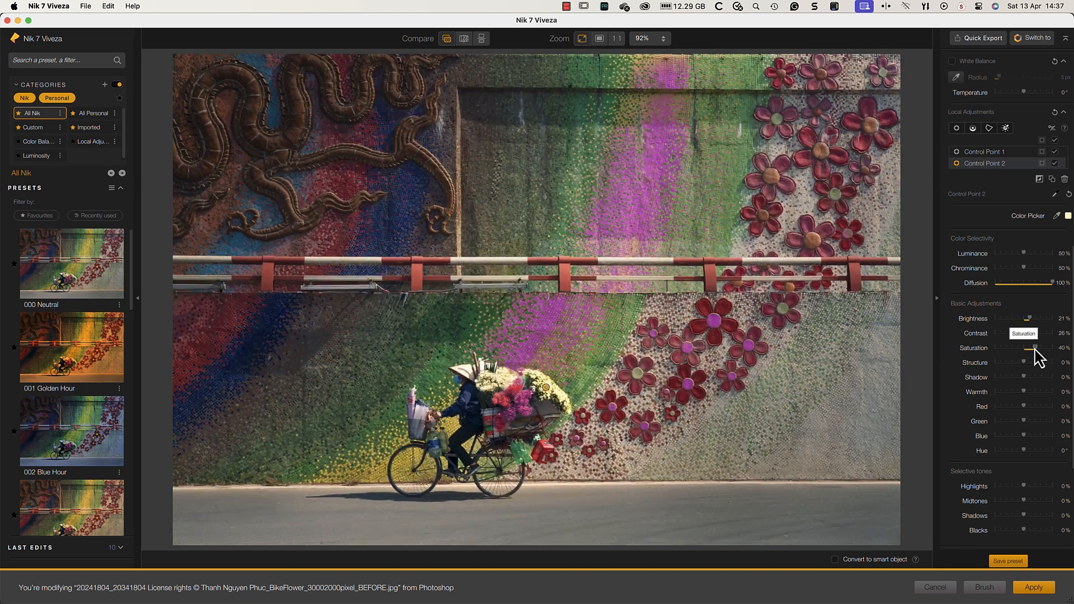
{"action": "left_click_drag", "start_coordinate": [1024, 450], "coordinate": [1042, 451]}
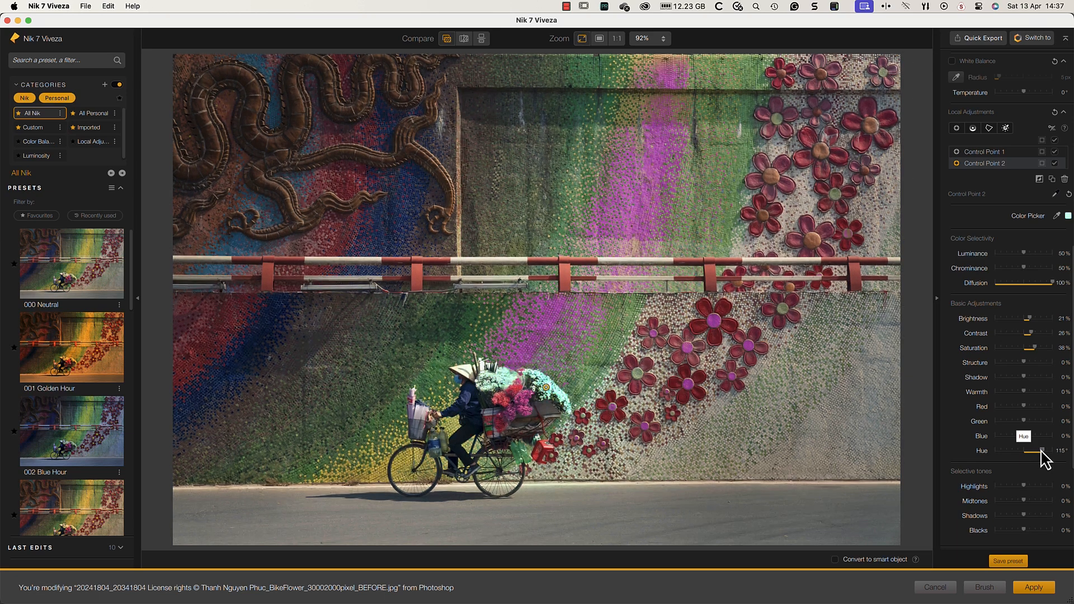
{"action": "left_click", "coordinate": [1033, 587]}
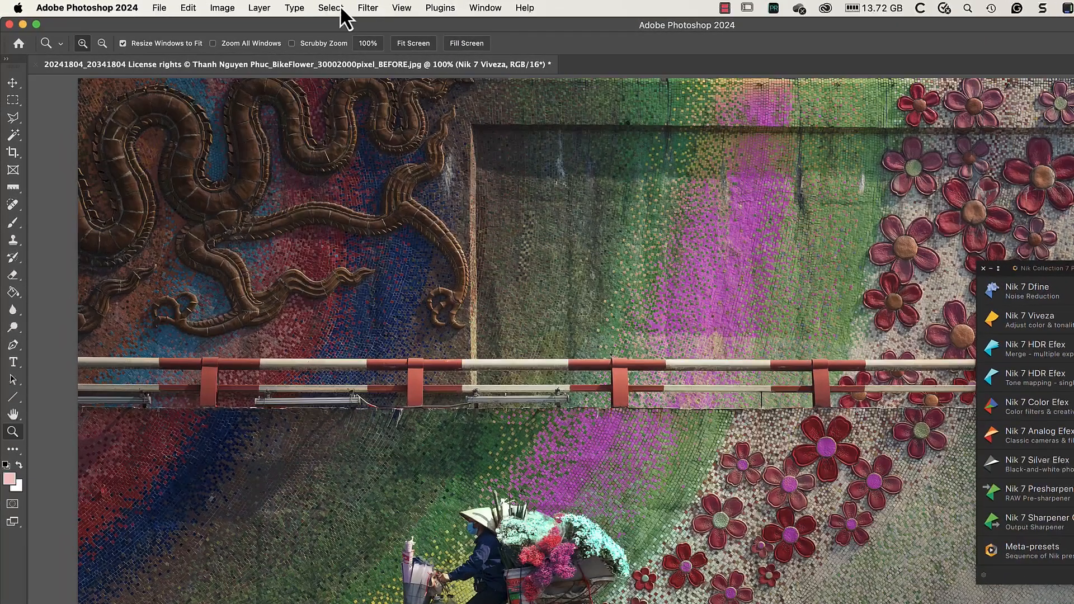
Select the subject automatically and add a layer mask from that selection to the Nik 7 Viveza layer
{"action": "left_click", "coordinate": [319, 8]}
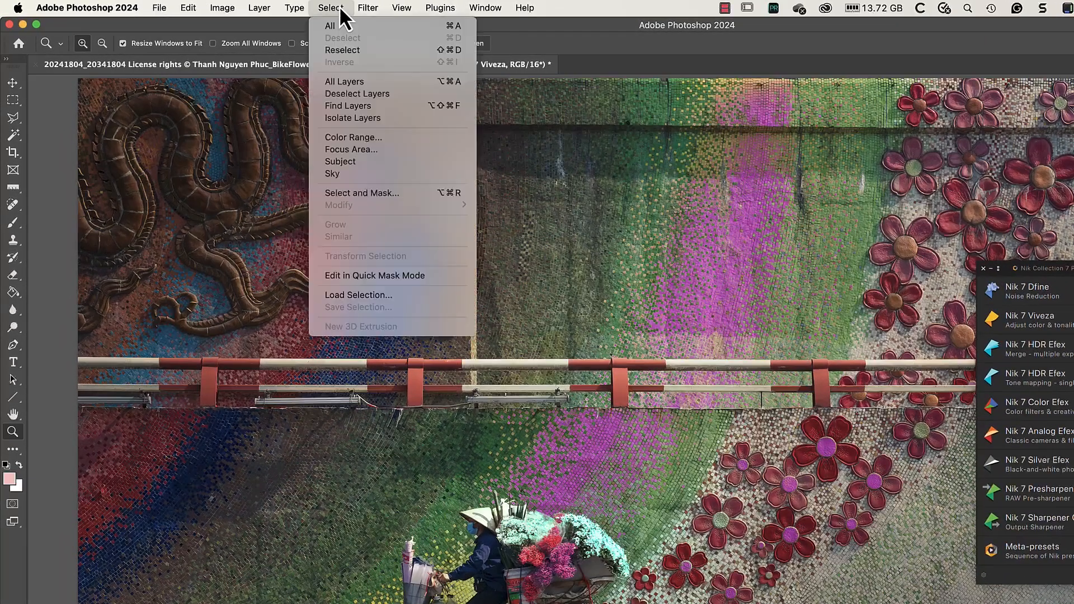
{"action": "left_click", "coordinate": [366, 162]}
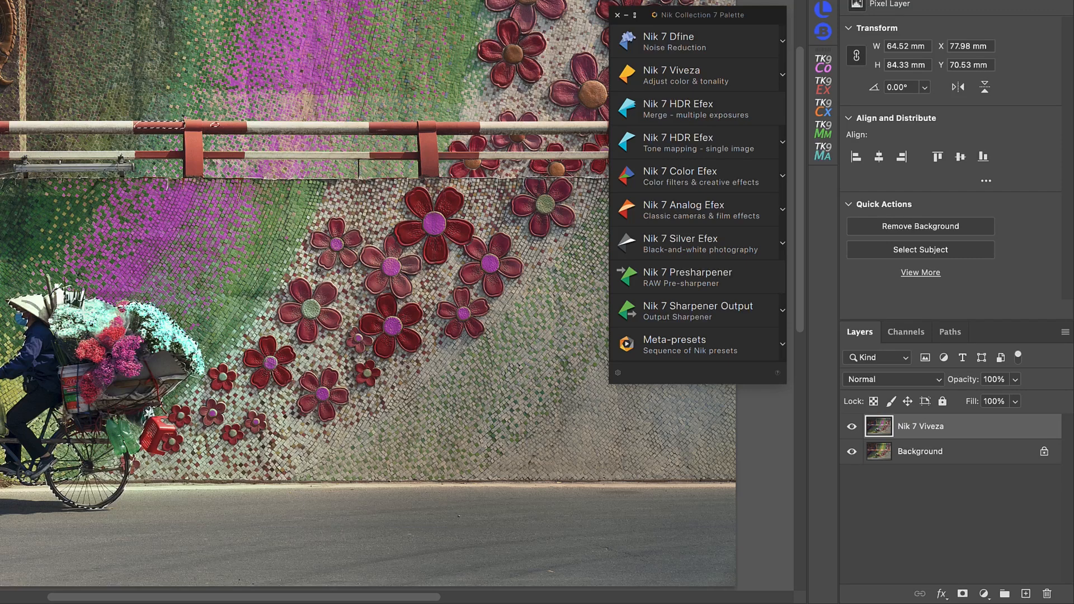
{"action": "left_click", "coordinate": [962, 594]}
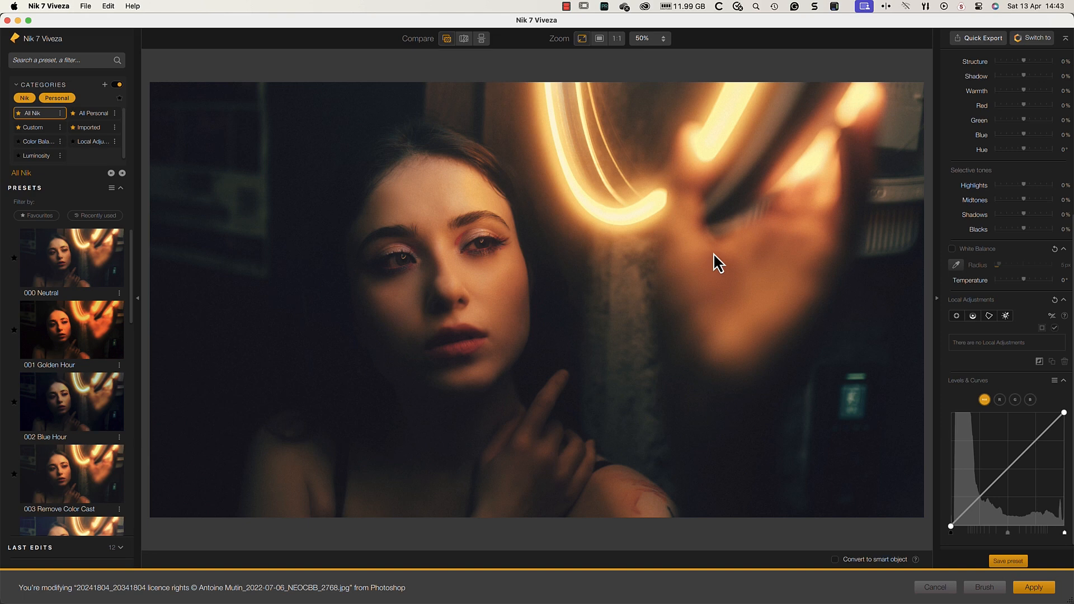
Place a control point on the woman's cheek, stretch its area into a wide ellipse around her face, and rotate it
{"action": "left_click", "coordinate": [957, 316]}
{"action": "left_click", "coordinate": [492, 278]}
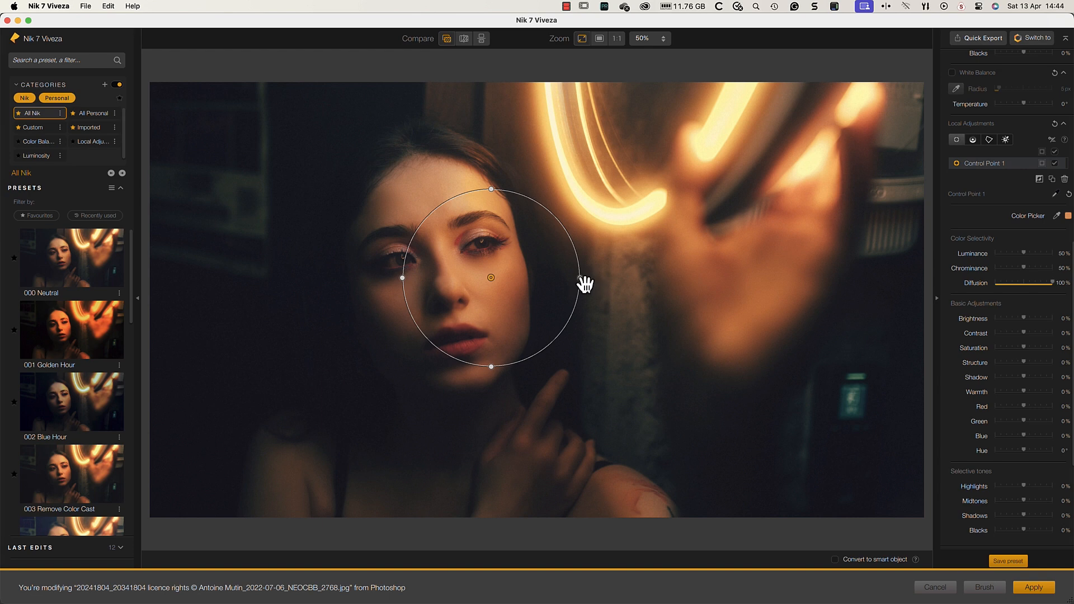
{"action": "left_click_drag", "start_coordinate": [585, 285], "coordinate": [739, 288]}
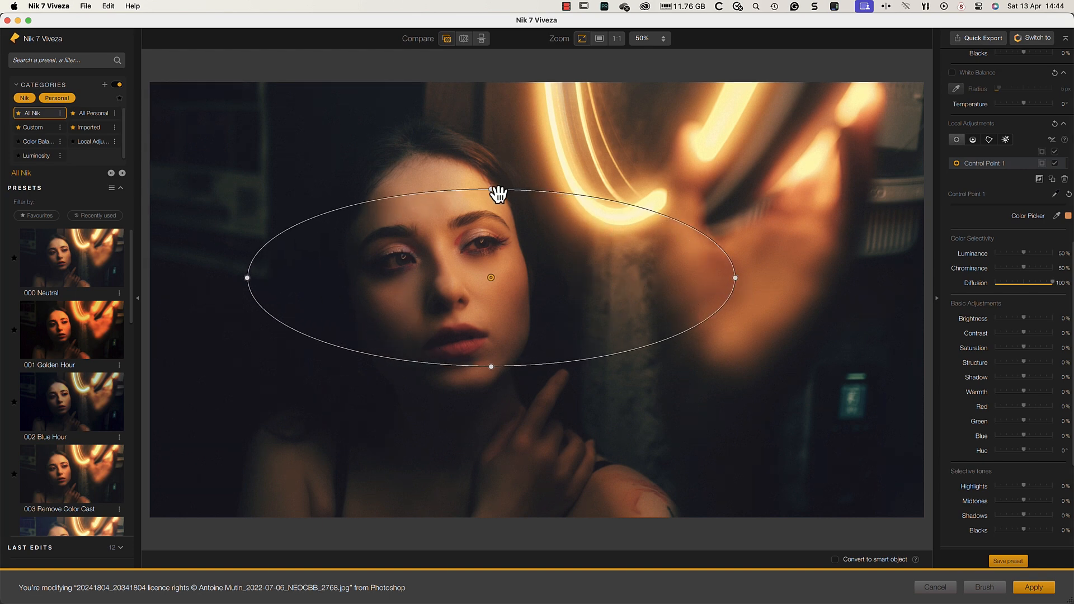
{"action": "left_click_drag", "start_coordinate": [495, 194], "coordinate": [491, 140]}
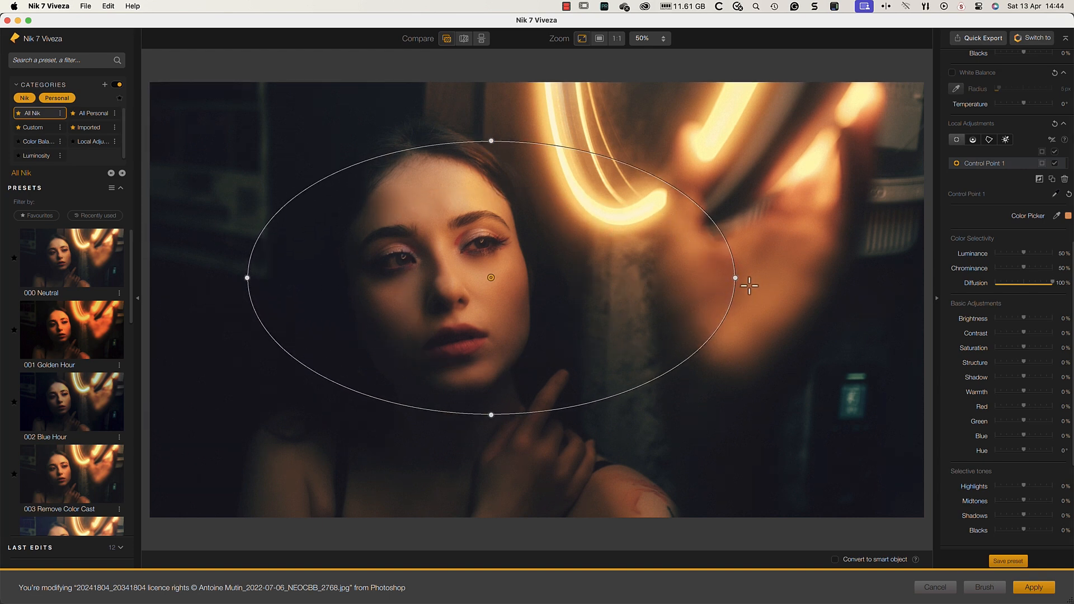
{"action": "left_click_drag", "start_coordinate": [743, 282], "coordinate": [711, 138]}
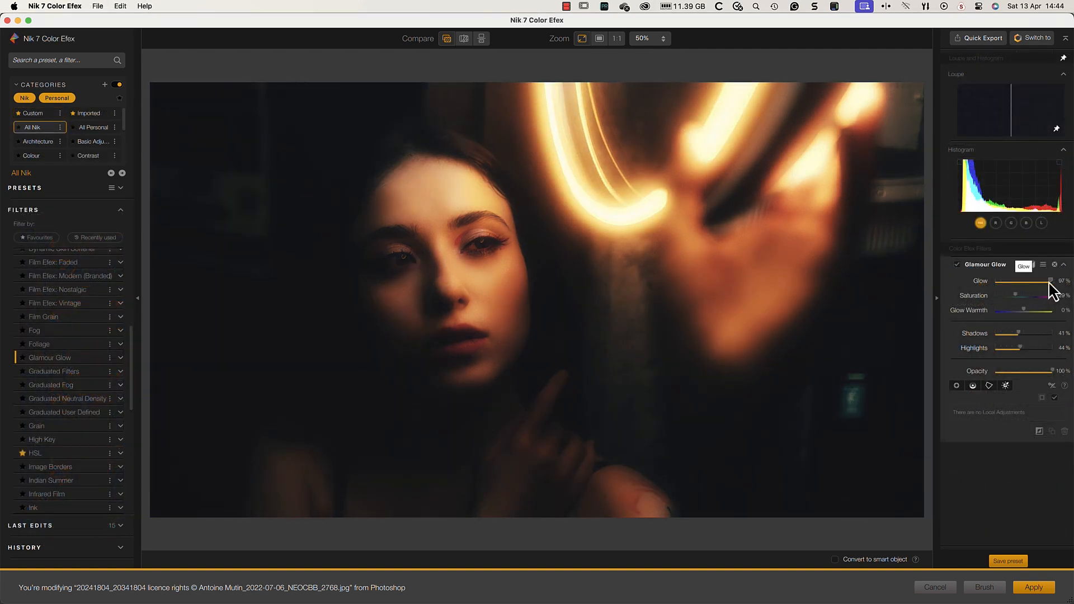
Set Glamour Glow's glow to 74% and glow warmth to 47%, and limit it with a control line beside the face with lowered luminance selectivity
{"action": "left_click_drag", "start_coordinate": [1050, 283], "coordinate": [1037, 314]}
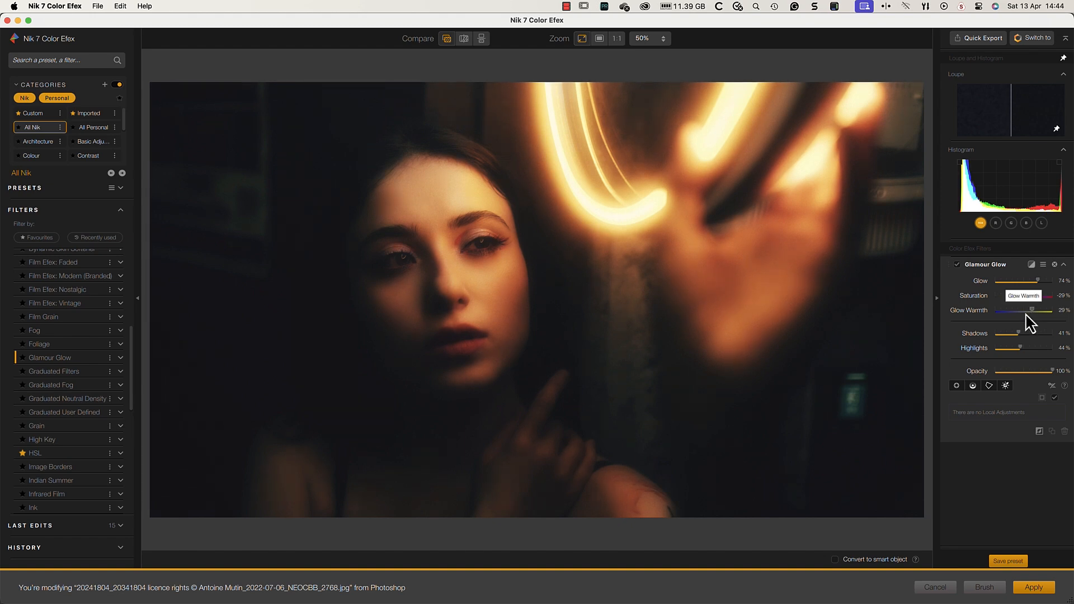
{"action": "left_click", "coordinate": [974, 386]}
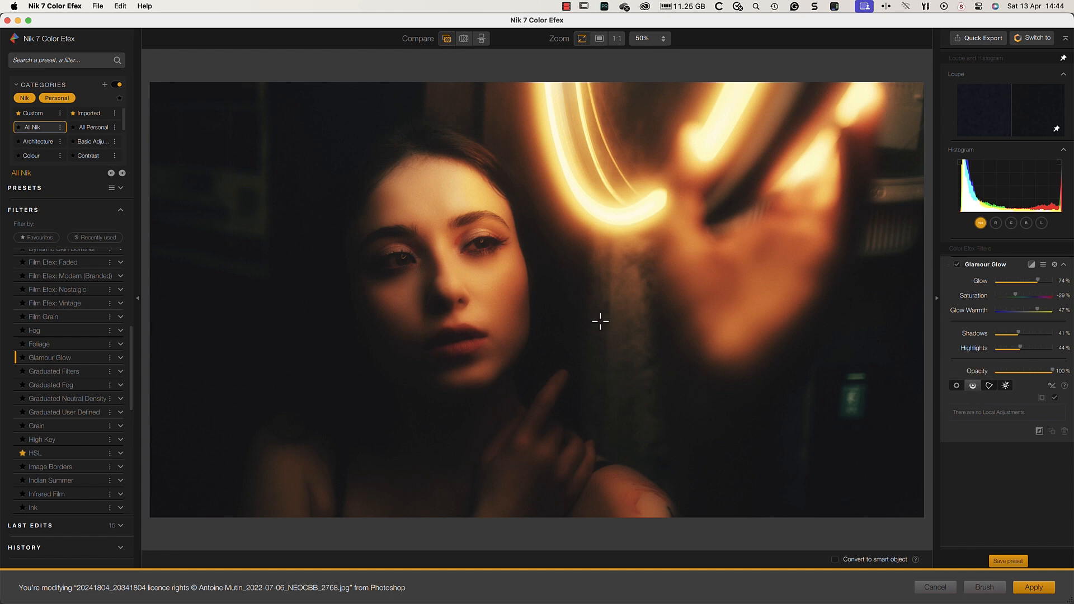
{"action": "left_click_drag", "start_coordinate": [346, 272], "coordinate": [213, 290]}
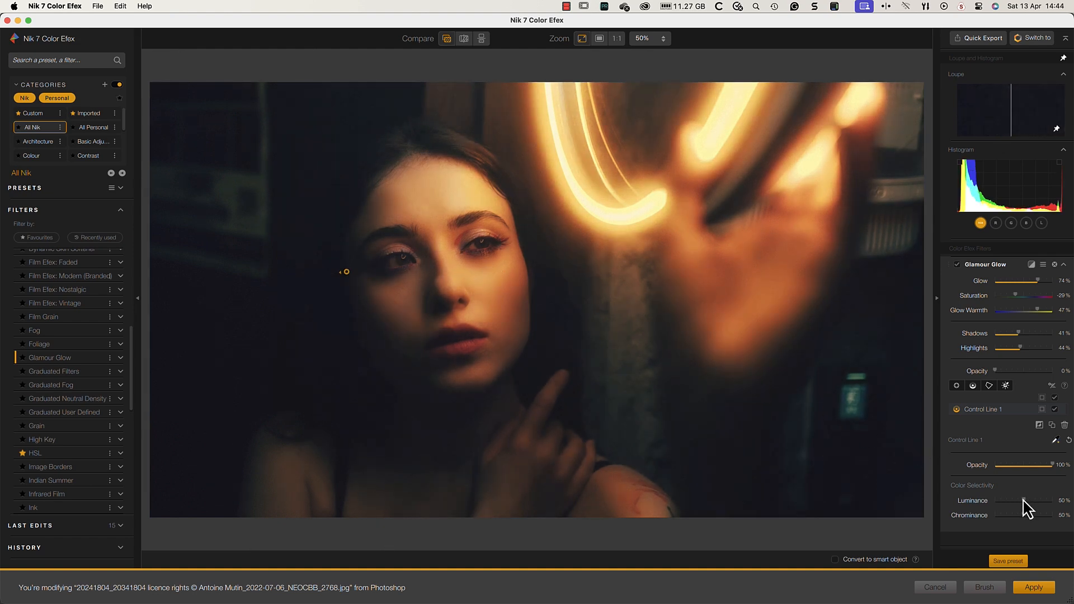
{"action": "left_click_drag", "start_coordinate": [1023, 501], "coordinate": [996, 502]}
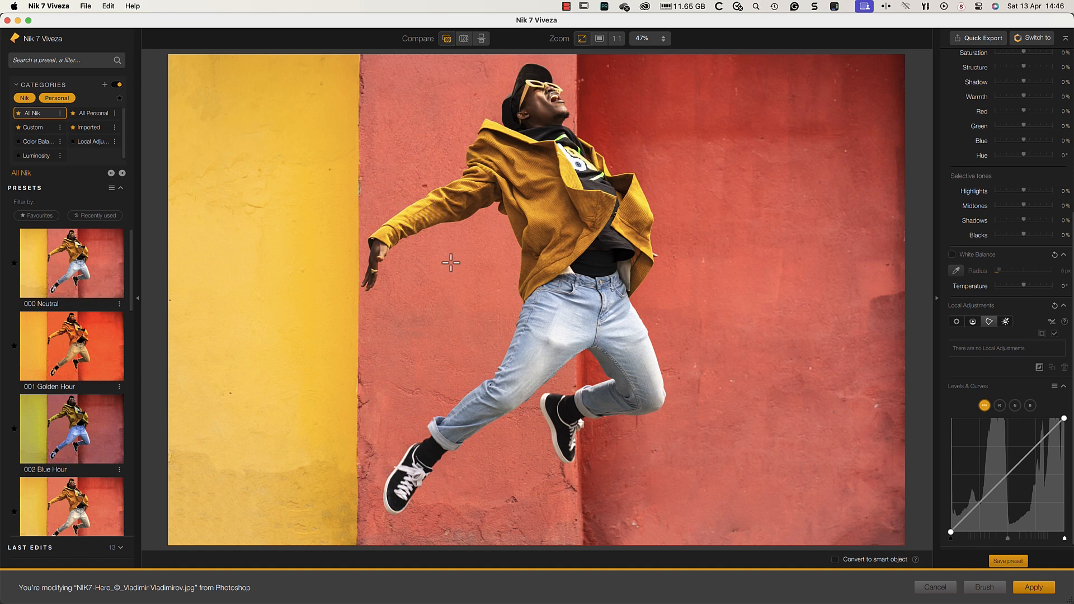
Draw a closed five-point control polygon around the jumping man's jeans
{"action": "left_click", "coordinate": [451, 262]}
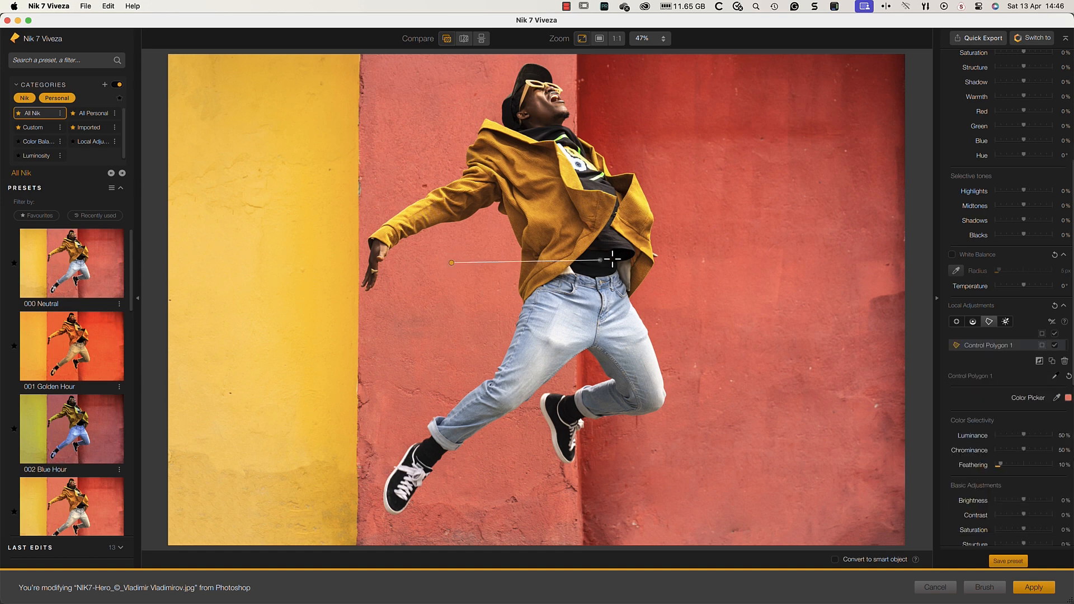
{"action": "left_click", "coordinate": [731, 261]}
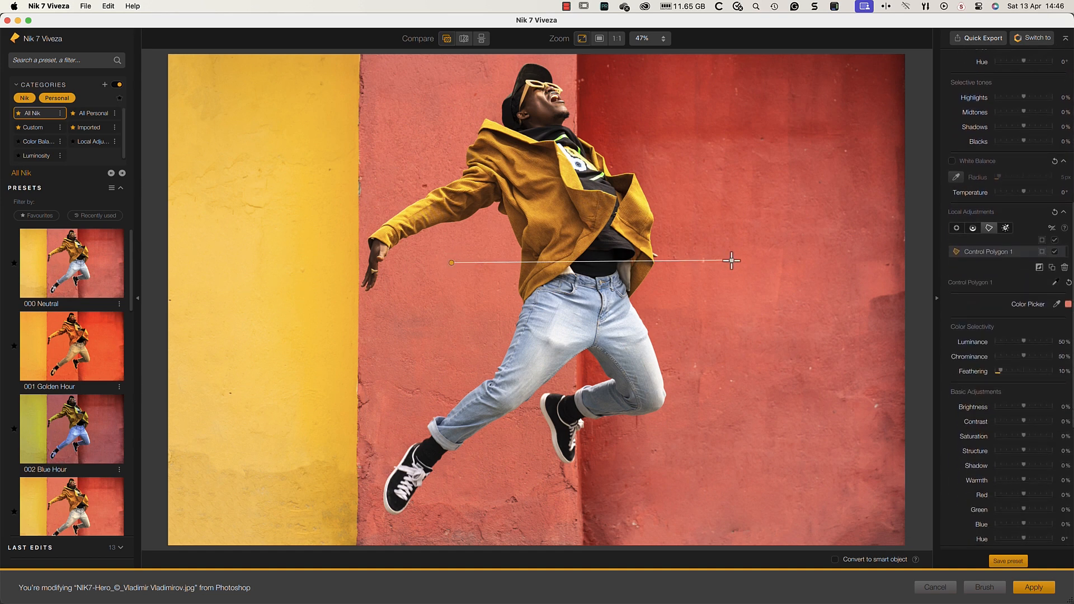
{"action": "left_click", "coordinate": [693, 505]}
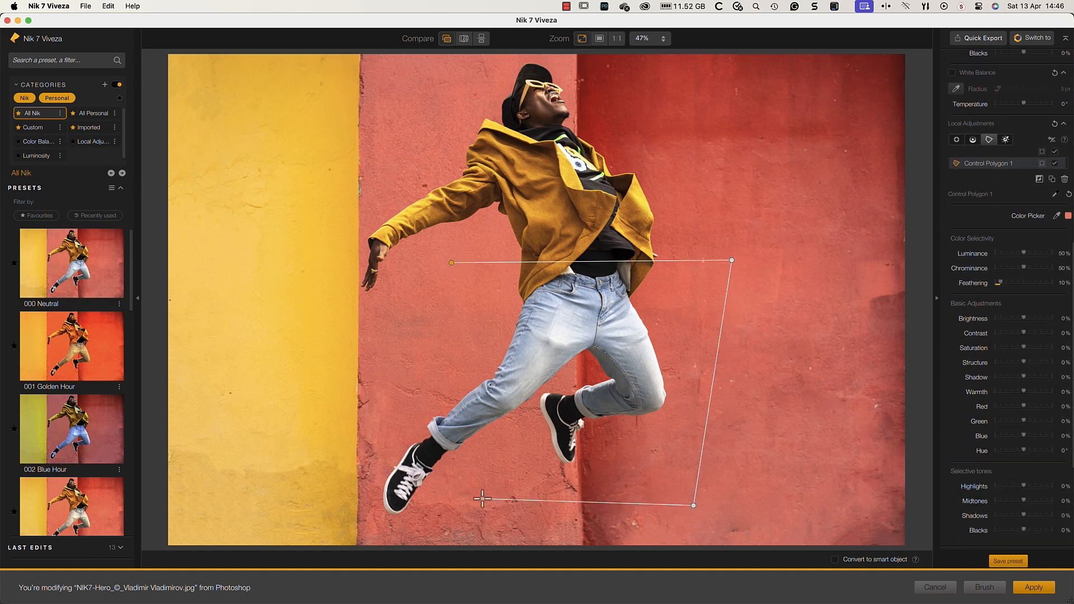
{"action": "left_click", "coordinate": [370, 334]}
{"action": "left_click", "coordinate": [451, 262]}
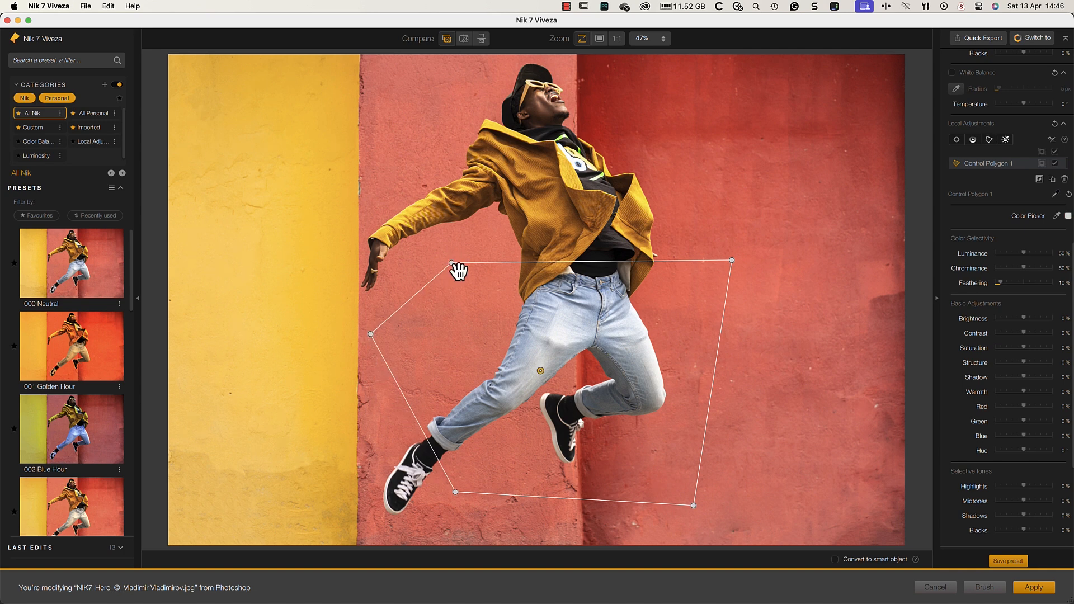
Show the polygon's mask, sample the thigh of the jeans to refine it, and add a point on the polygon's lower edge
{"action": "left_click", "coordinate": [1042, 164]}
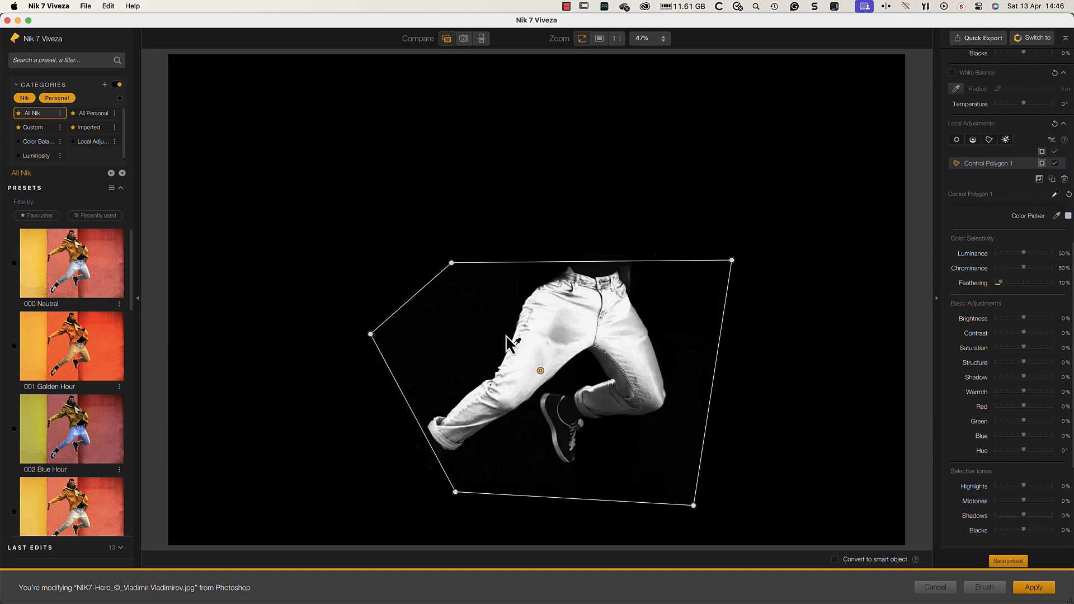
{"action": "left_click", "coordinate": [549, 325]}
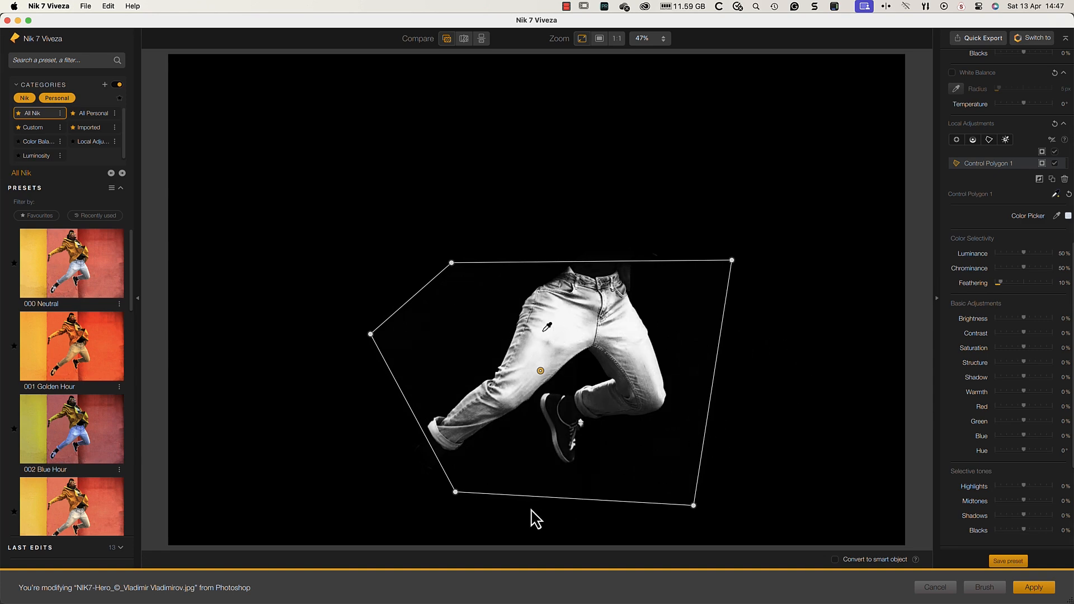
{"action": "left_click", "coordinate": [544, 497]}
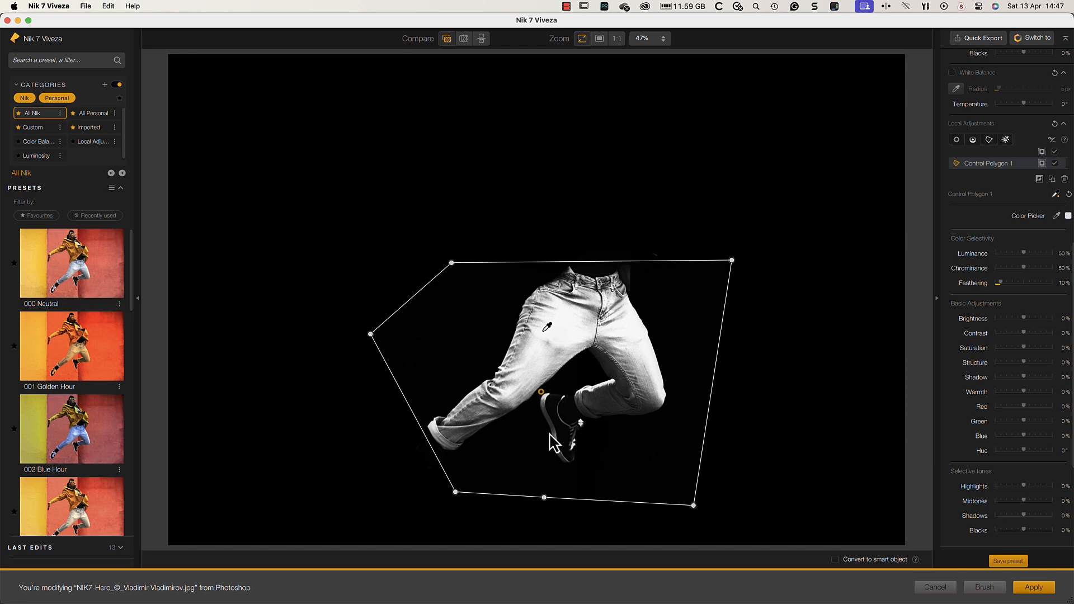
Move the new point on the polygon's lower edge up between the man's legs to exclude the shoe
{"action": "left_click_drag", "start_coordinate": [545, 497], "coordinate": [546, 396]}
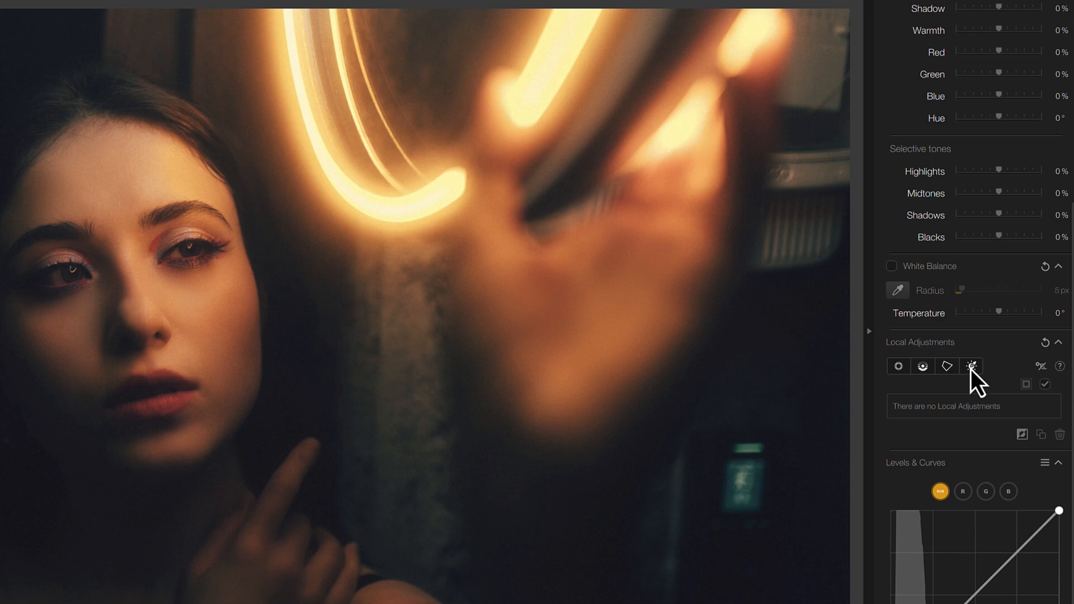
Add a luminosity mask sampled from the woman's lit cheek and display the mask
{"action": "left_click", "coordinate": [971, 367]}
{"action": "left_click", "coordinate": [206, 308]}
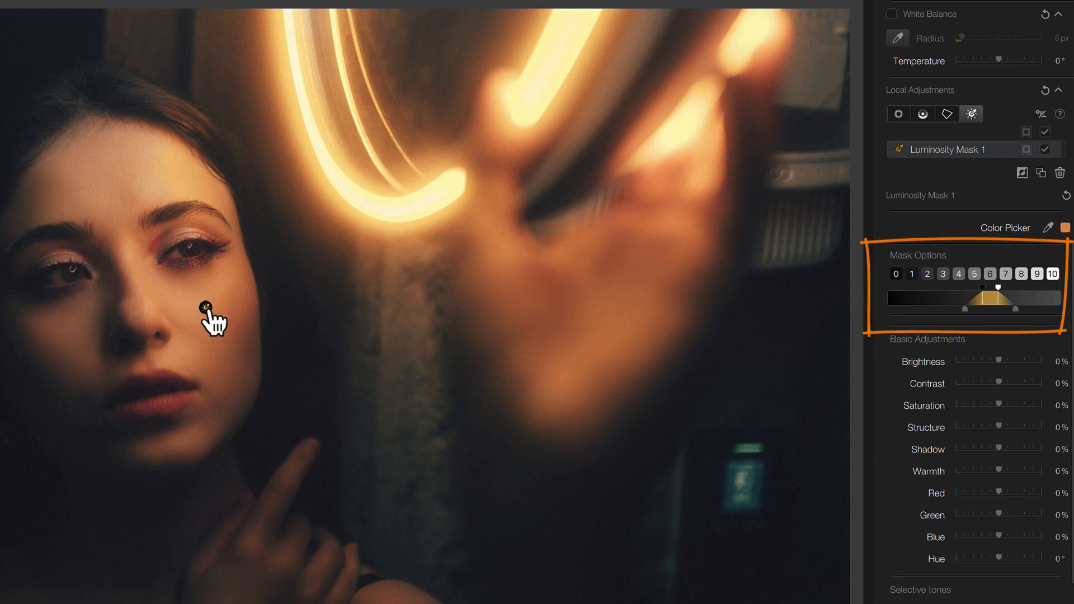
{"action": "left_click", "coordinate": [1027, 150]}
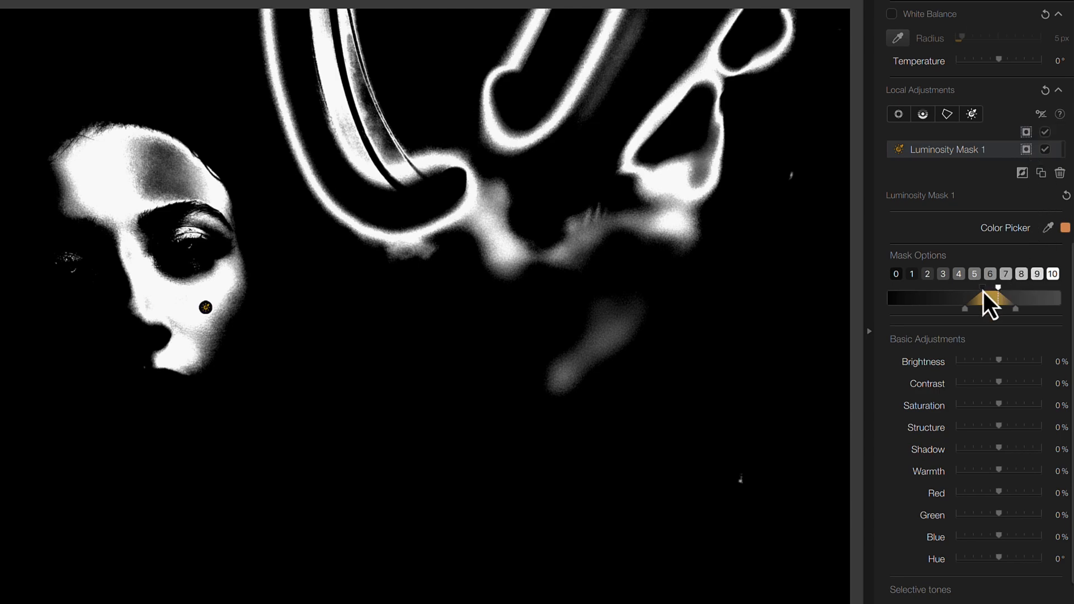
Extend the luminosity mask's range toward darker tones, and retarget its sample point to the shaded cheek and to the dark area beside her face
{"action": "left_click_drag", "start_coordinate": [984, 291], "coordinate": [951, 294]}
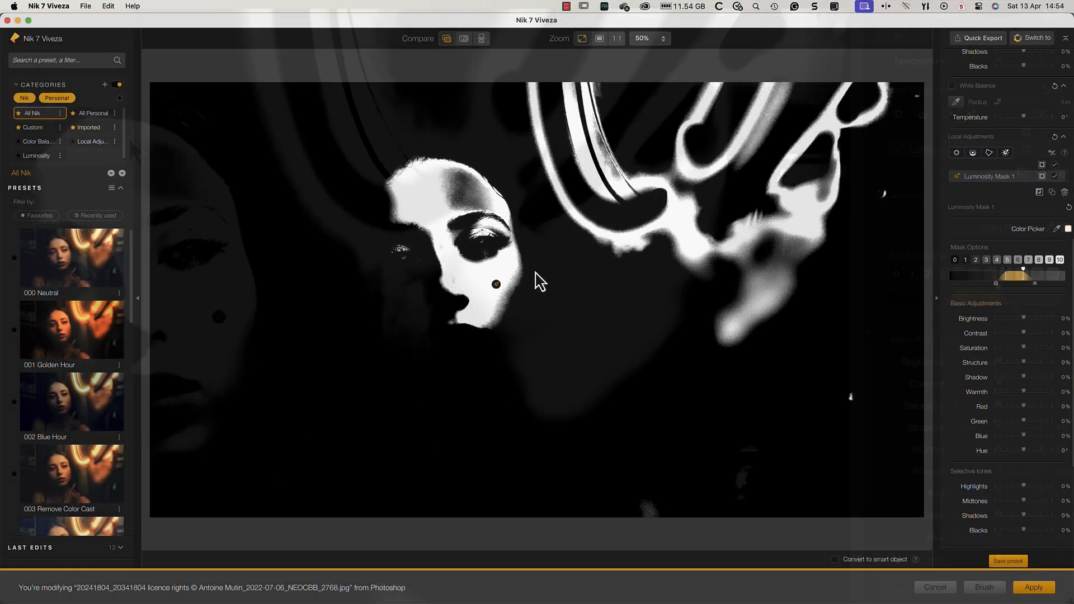
{"action": "left_click_drag", "start_coordinate": [495, 284], "coordinate": [409, 289]}
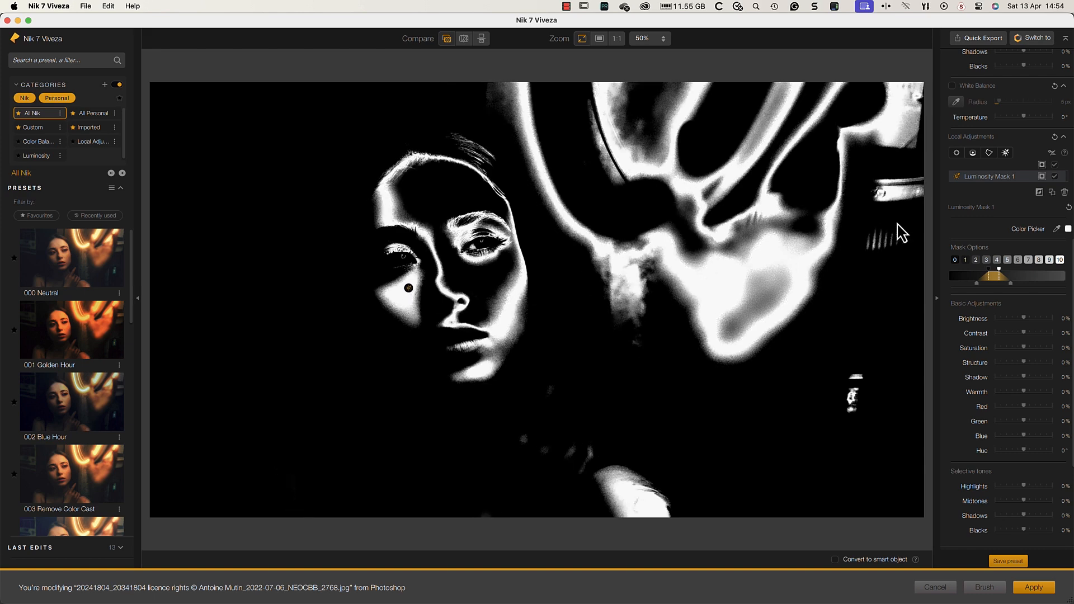
{"action": "left_click_drag", "start_coordinate": [1045, 272], "coordinate": [949, 271]}
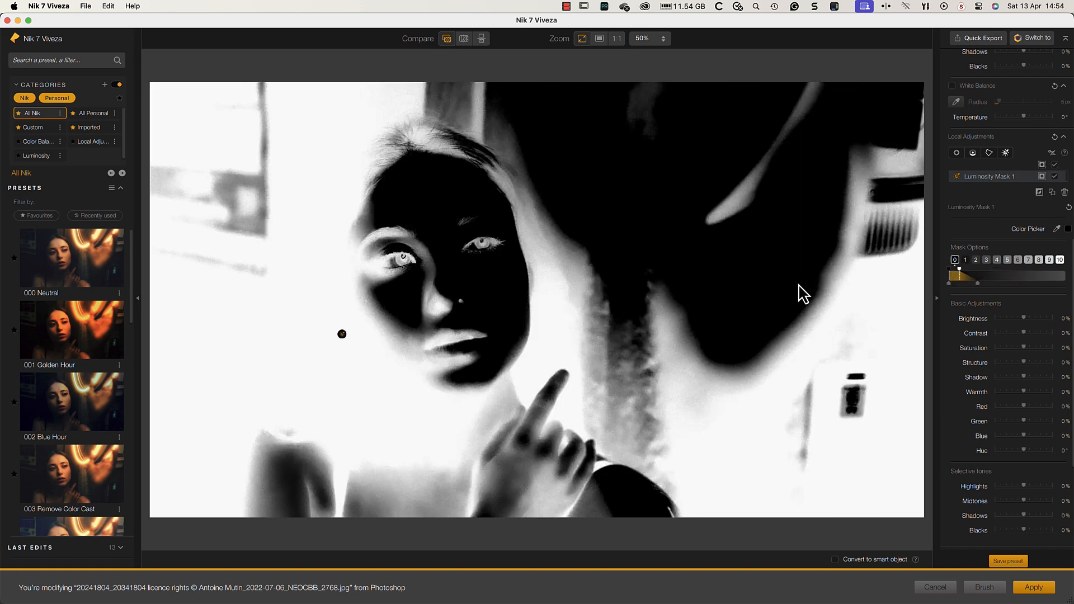